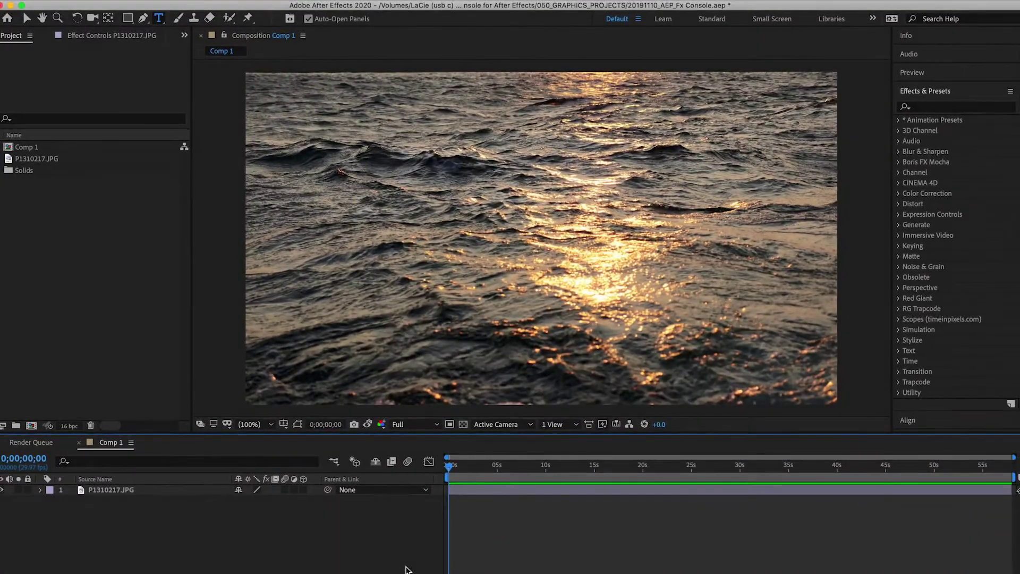
- Select the ocean photo layer and search Effects & Presets for 'curves'
{"action": "left_click", "coordinate": [182, 494]}
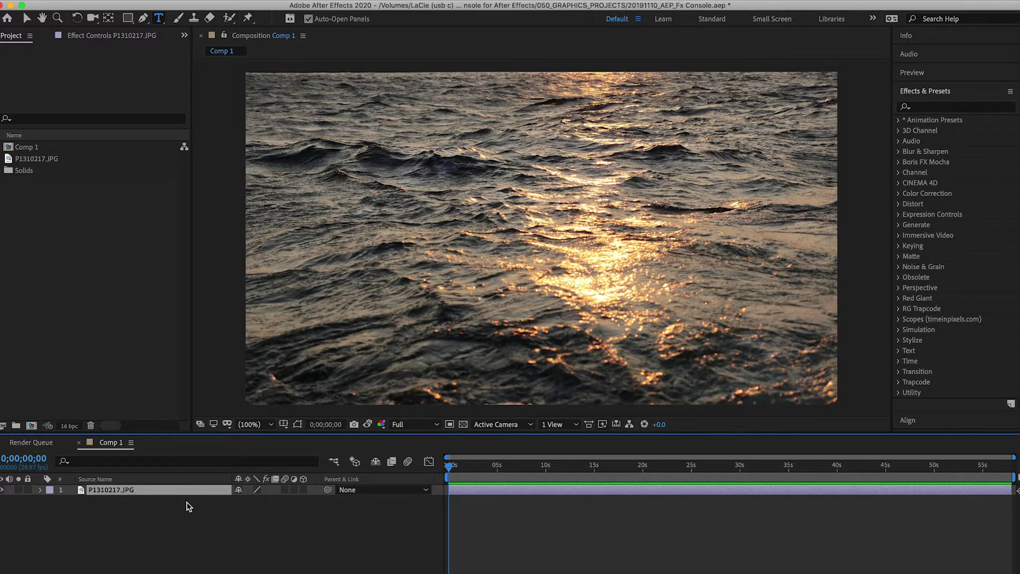
{"action": "left_click", "coordinate": [187, 503]}
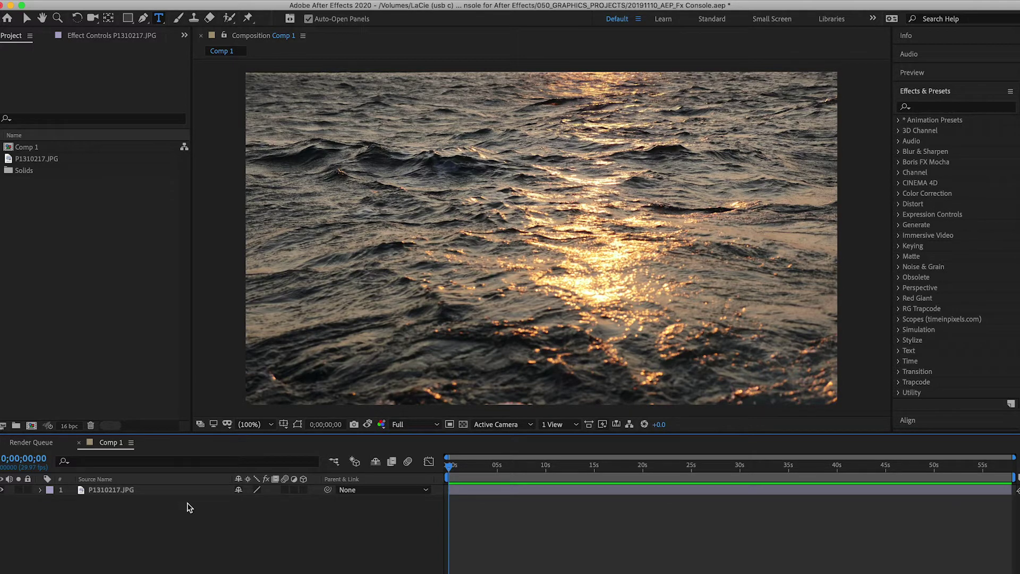
{"action": "left_click", "coordinate": [170, 495]}
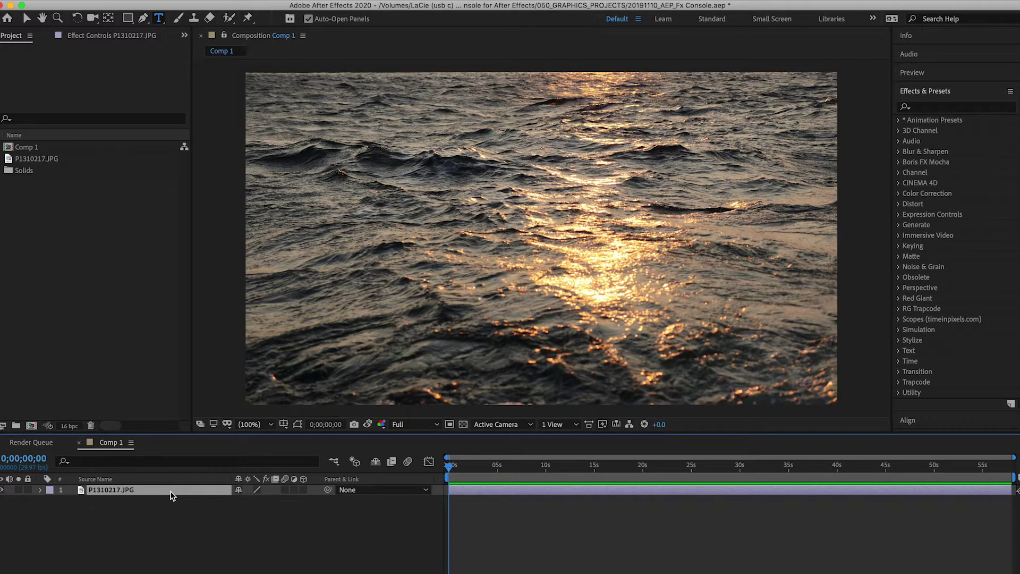
{"action": "left_click", "coordinate": [934, 108]}
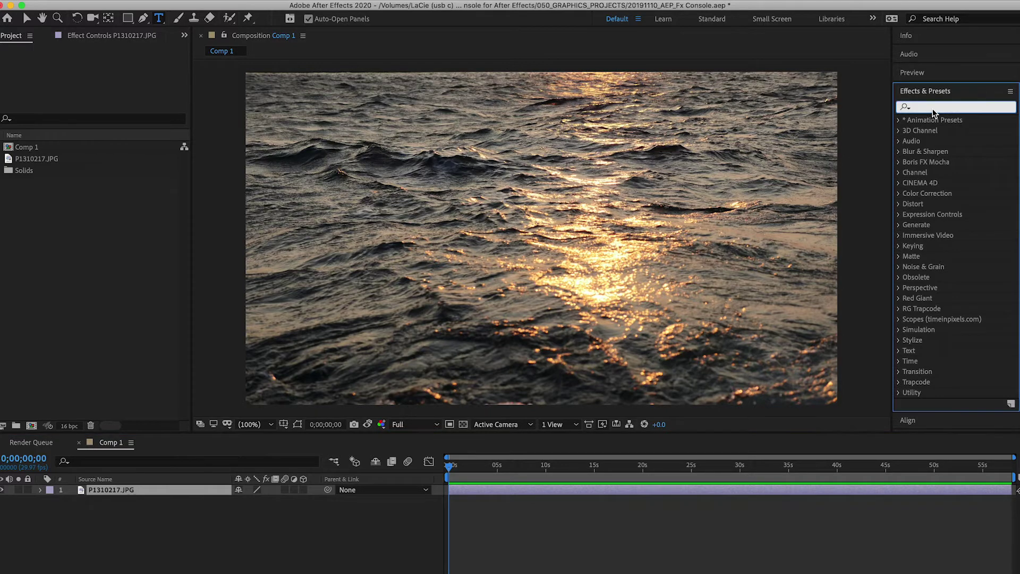
{"action": "type", "text": "curv"}
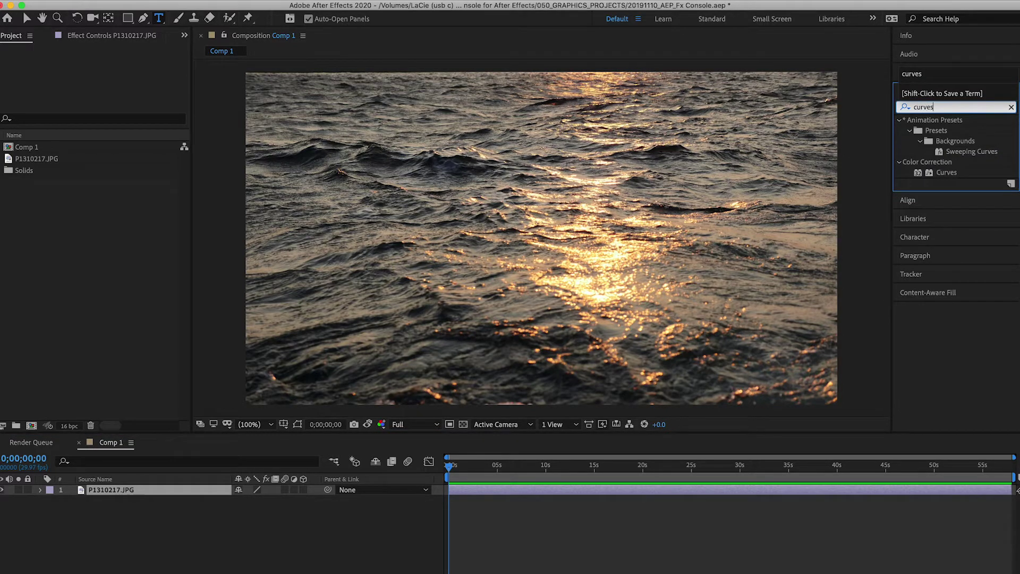
{"action": "type", "text": "es"}
- Drag Curves onto the ocean photo, then delete it from the layer
{"action": "left_click", "coordinate": [948, 173]}
{"action": "left_click_drag", "start_coordinate": [950, 178], "coordinate": [595, 243]}
{"action": "key", "text": "v"}
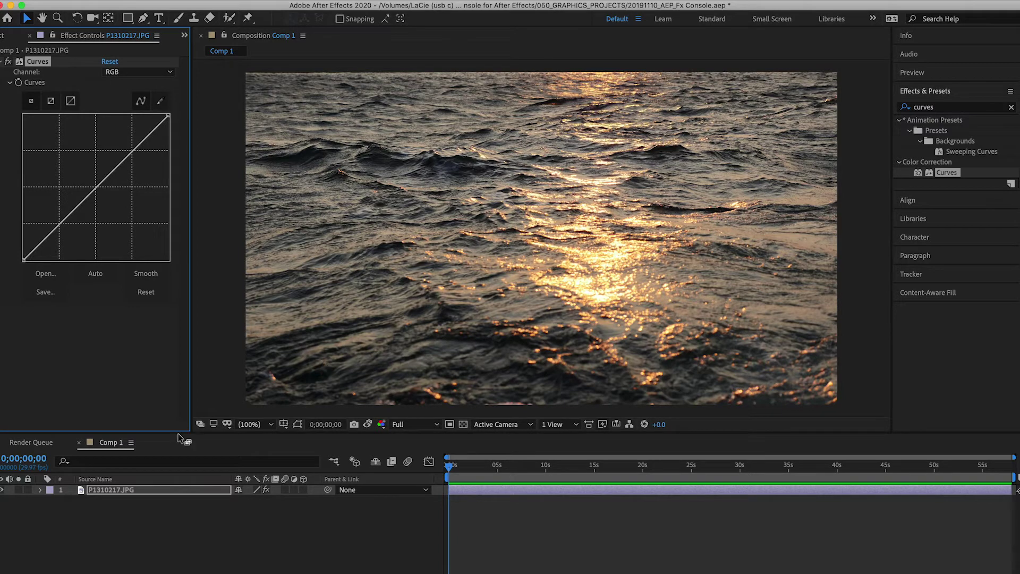
{"action": "key", "text": "Delete"}
{"action": "left_click", "coordinate": [216, 526]}
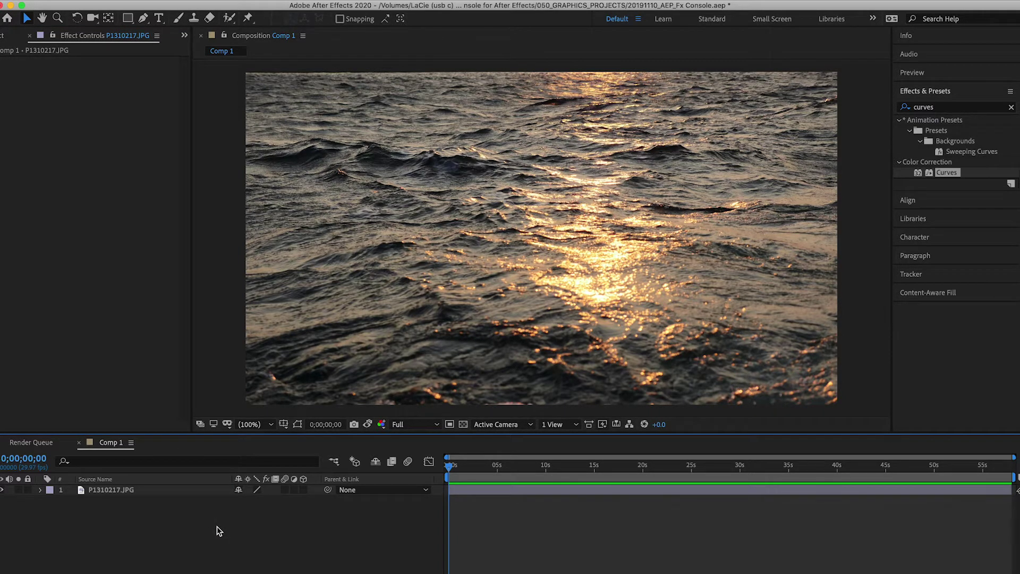
- Apply Curves to the ocean photo layer by entering 'curves' in the Effects Console search
{"action": "left_click", "coordinate": [170, 494]}
{"action": "key", "text": "ctrl+space"}
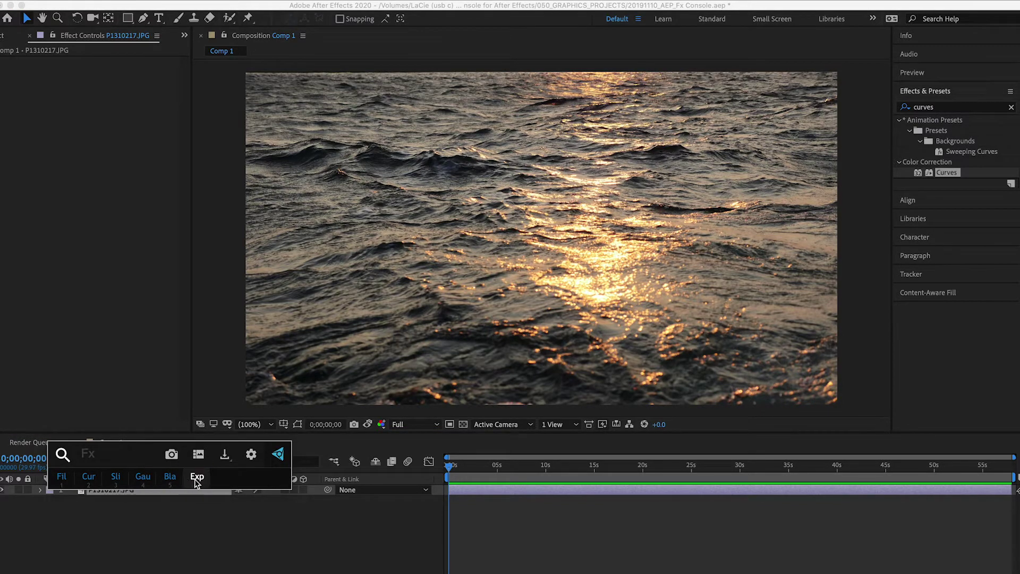
{"action": "type", "text": "curves"}
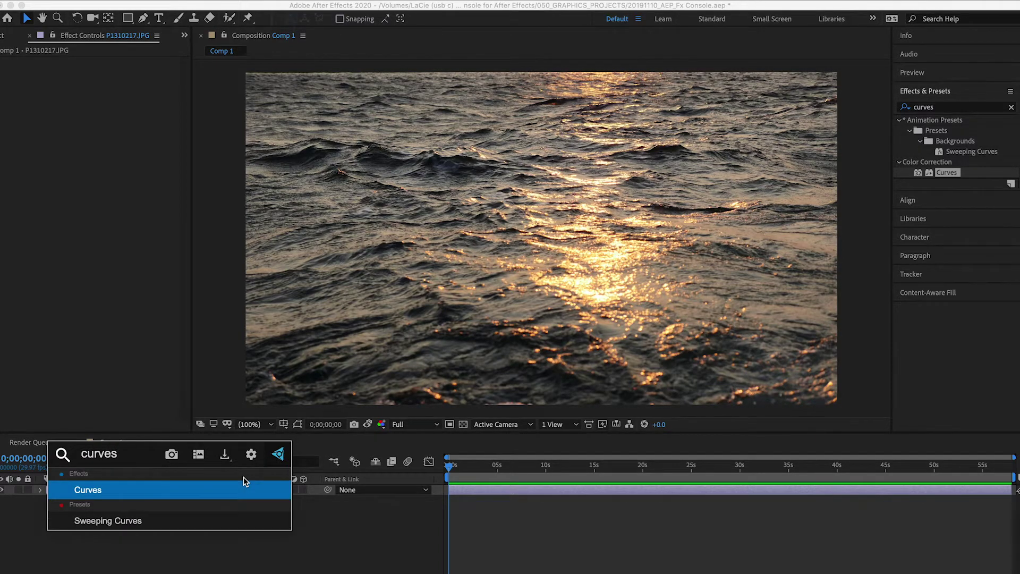
{"action": "key", "text": "Return"}
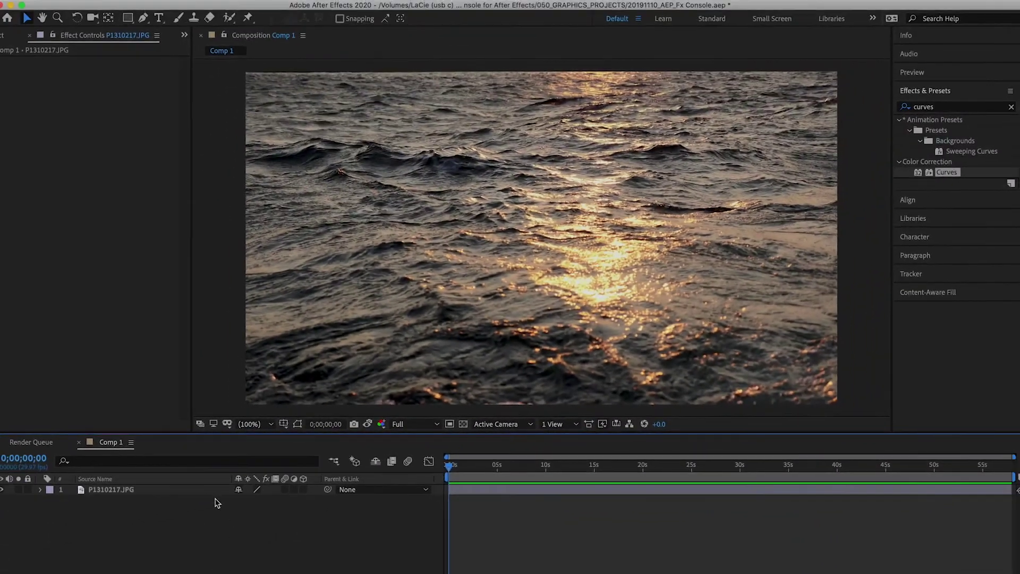
- Search Effects Console for 'e' on the ocean layer, then open the plug-in's settings
{"action": "left_click", "coordinate": [202, 489]}
{"action": "key", "text": "ctrl+space"}
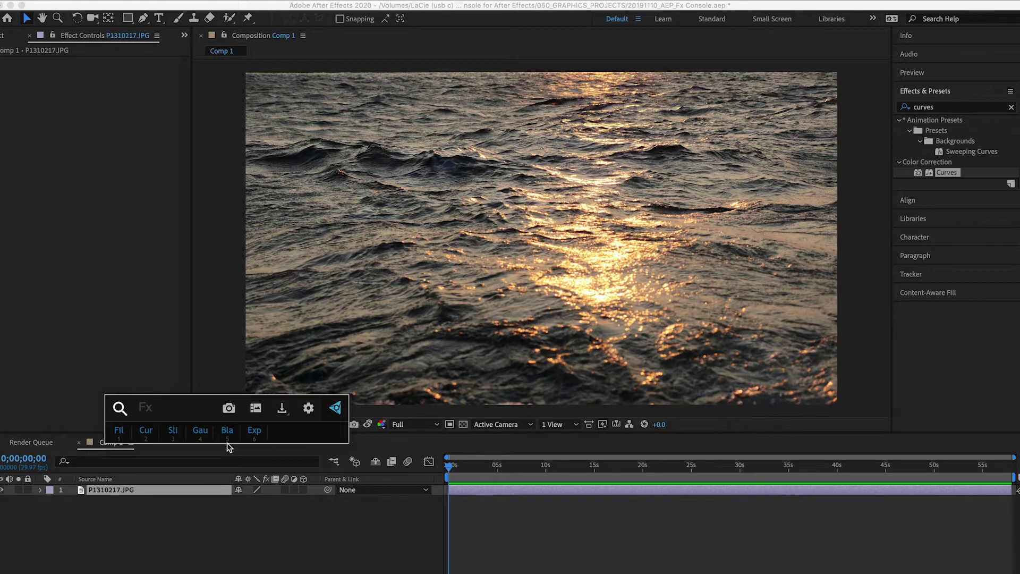
{"action": "type", "text": "e"}
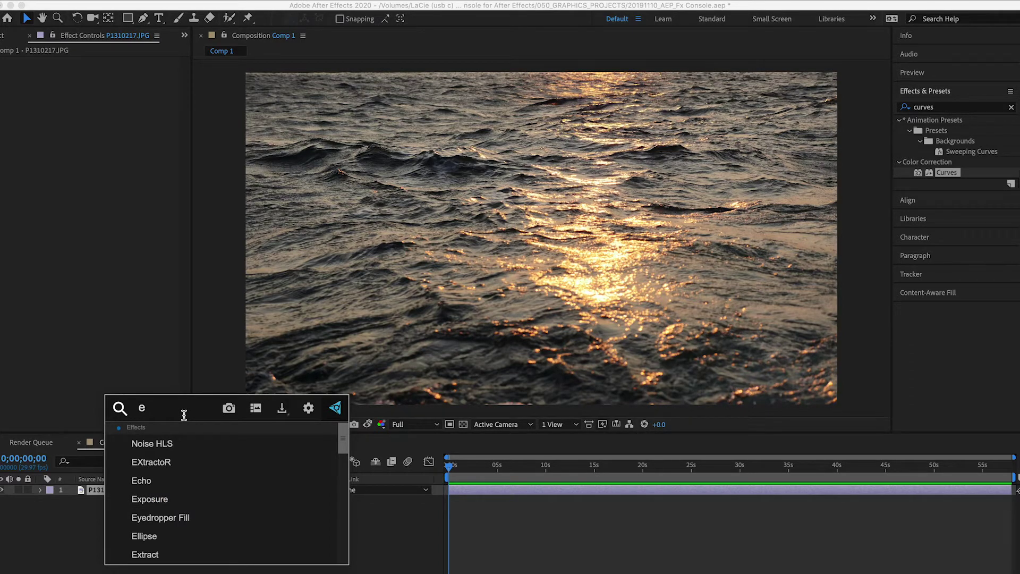
{"action": "left_click", "coordinate": [309, 407]}
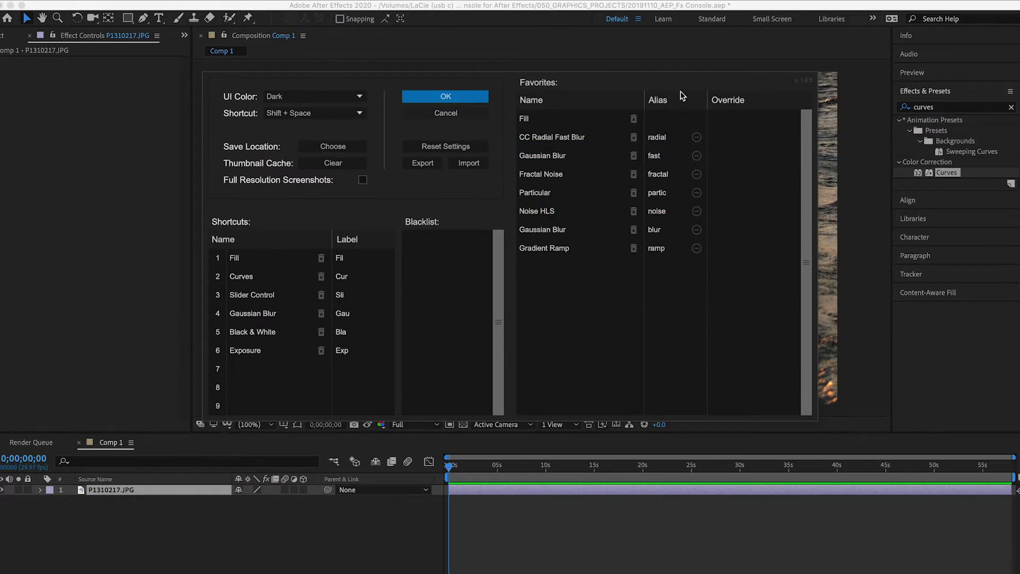
- Add Exposure as an Effects Console favourite with alias 'e' and save the settings
{"action": "left_click", "coordinate": [538, 268]}
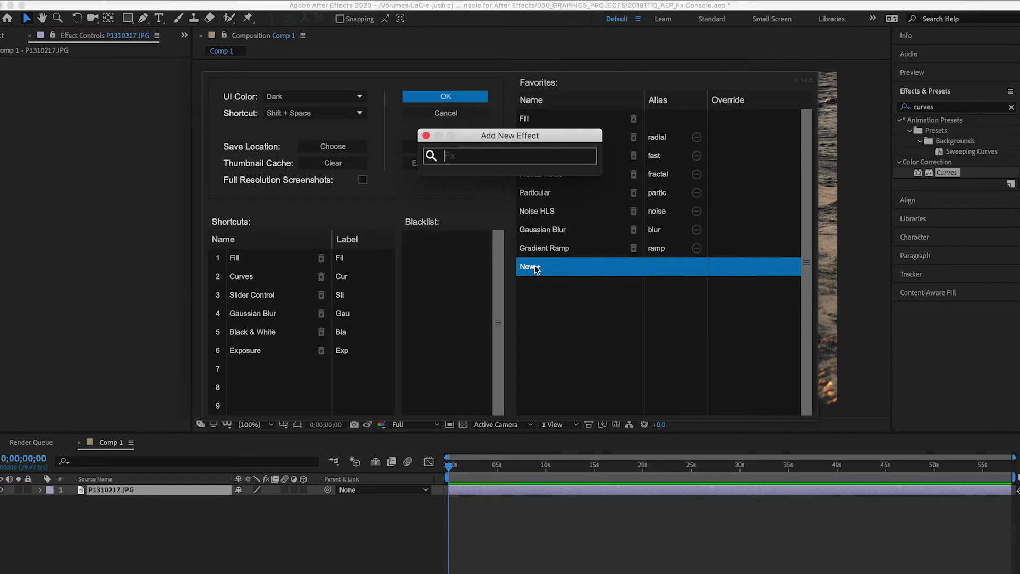
{"action": "type", "text": "expo"}
{"action": "key", "text": "Return"}
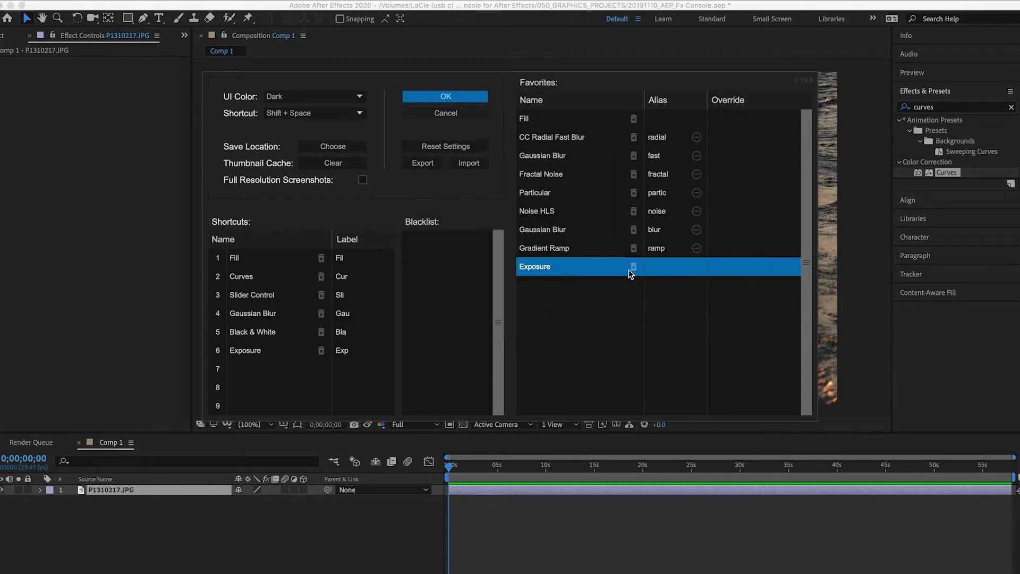
{"action": "left_click", "coordinate": [672, 268]}
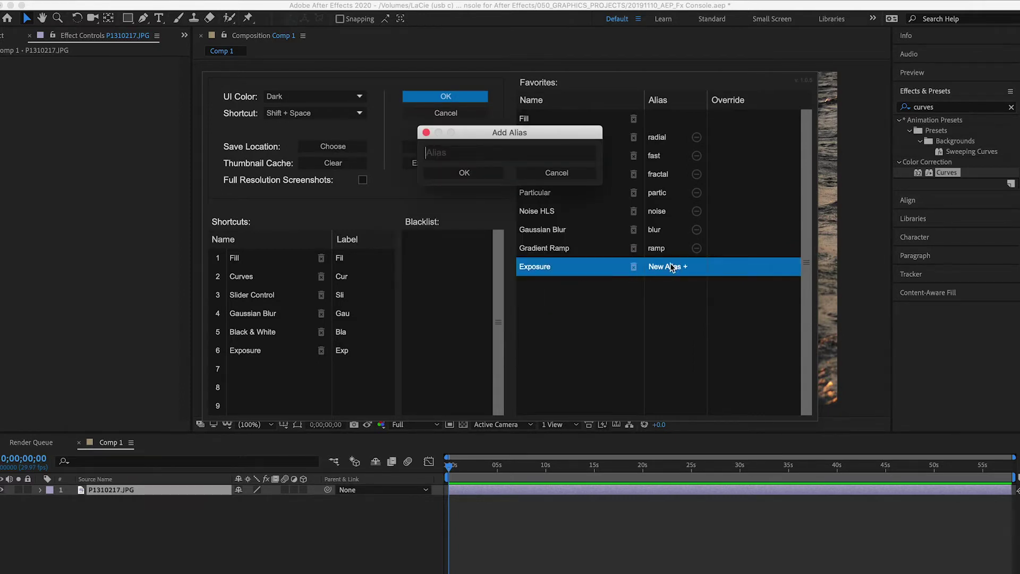
{"action": "type", "text": "e"}
{"action": "left_click", "coordinate": [493, 174]}
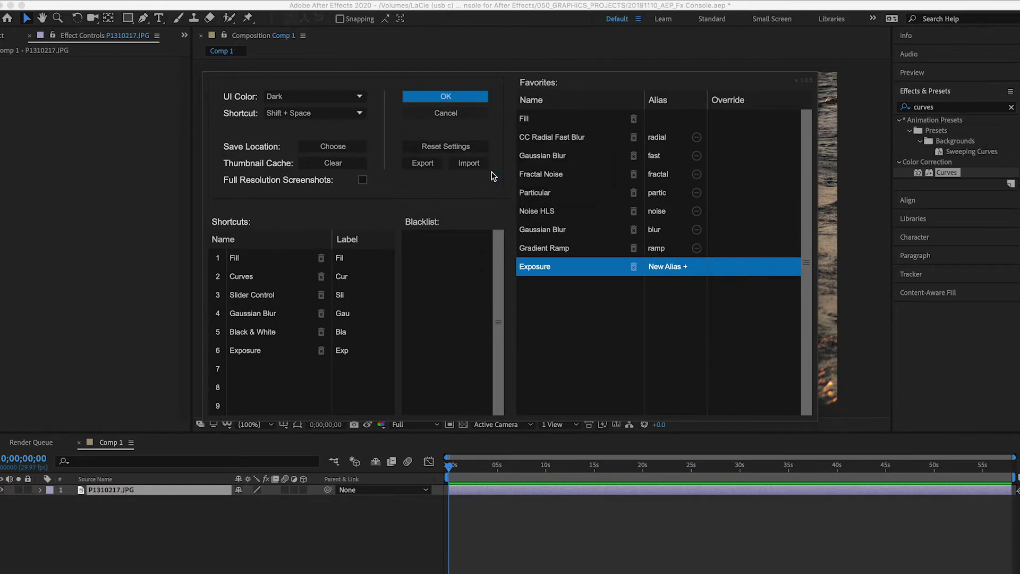
{"action": "left_click", "coordinate": [465, 100]}
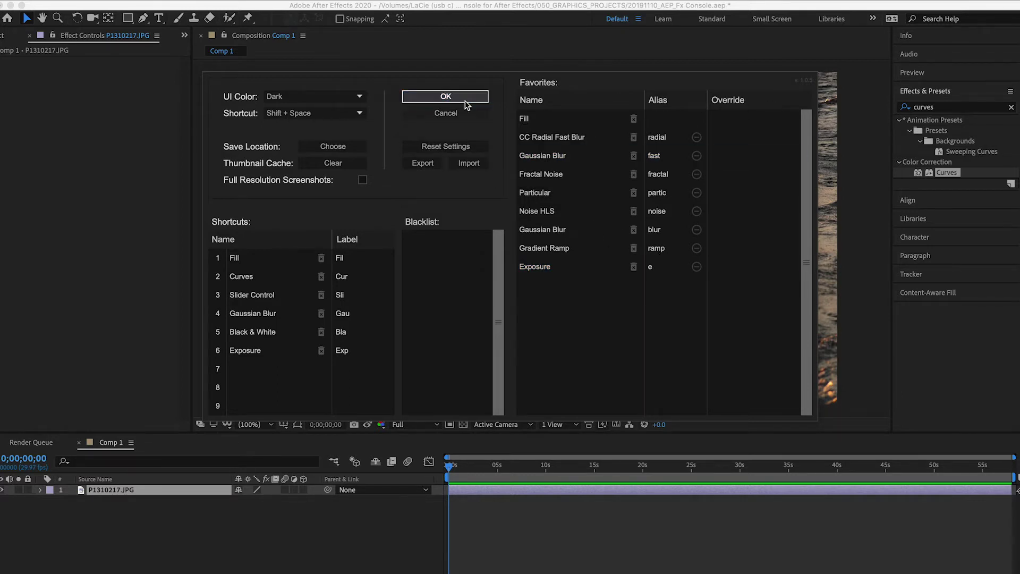
{"action": "left_click", "coordinate": [153, 507]}
- Search Effects Console for 'e' on the P1310217.JPG layer, then dismiss it without applying
{"action": "left_click", "coordinate": [176, 489]}
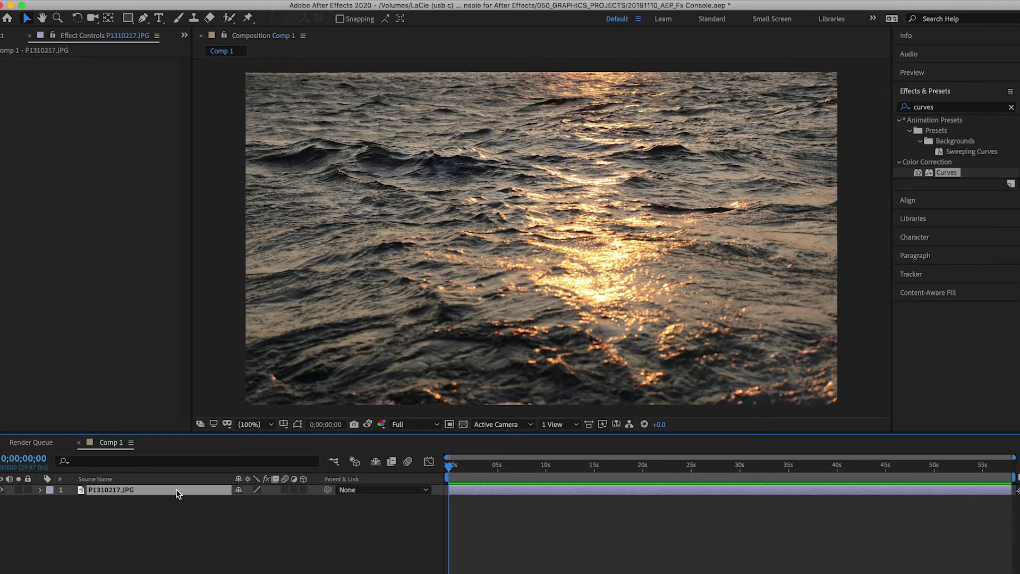
{"action": "key", "text": "ctrl+space"}
{"action": "type", "text": "e"}
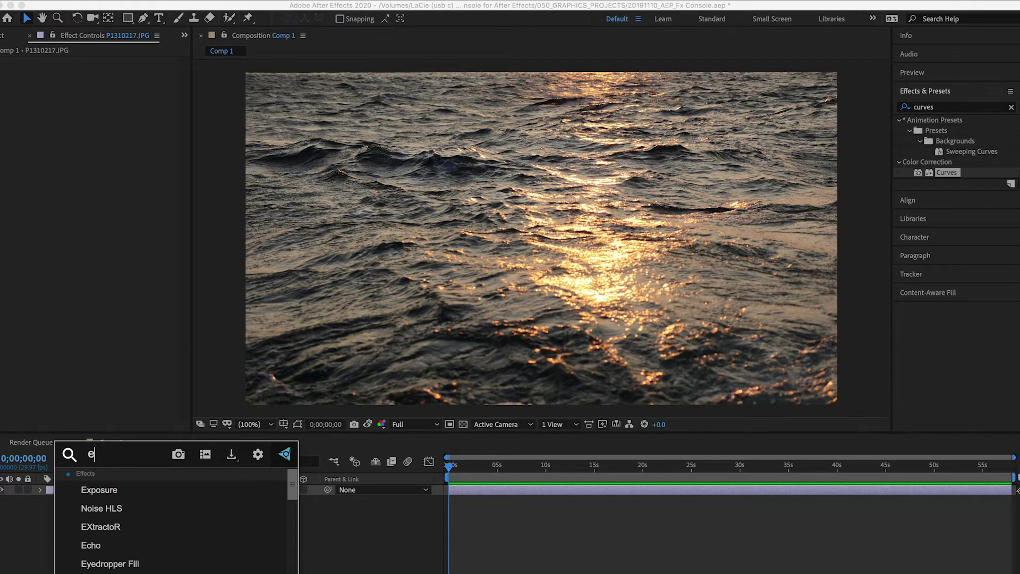
{"action": "key", "text": "Escape"}
- Apply Exposure to the P1310217.JPG layer by entering 'e' in Effects Console
{"action": "left_click", "coordinate": [170, 493]}
{"action": "key", "text": "ctrl+space"}
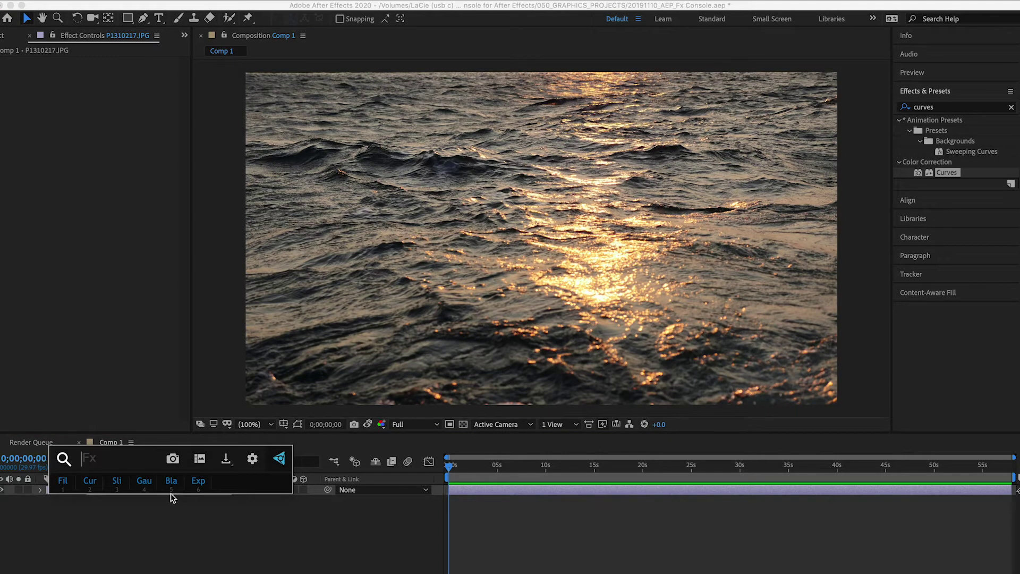
{"action": "type", "text": "e"}
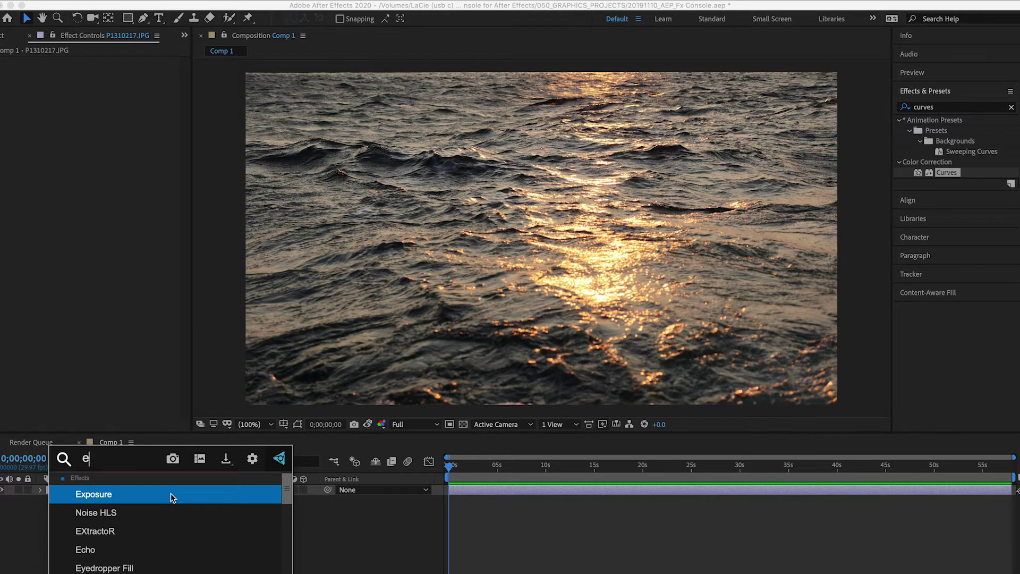
{"action": "key", "text": "Return"}
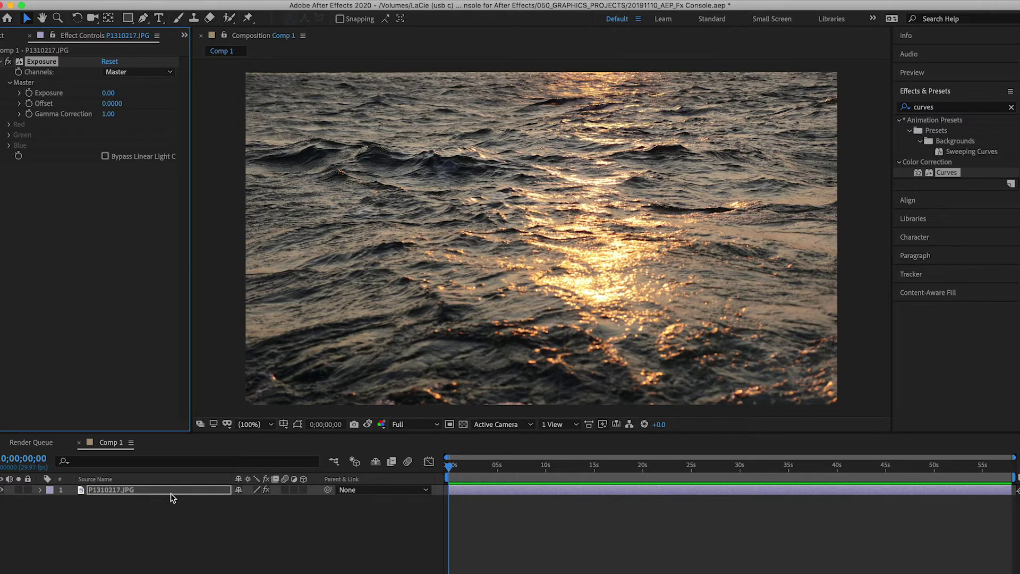
{"action": "left_click", "coordinate": [171, 493]}
{"action": "key", "text": "ctrl+space"}
{"action": "left_click", "coordinate": [253, 459]}
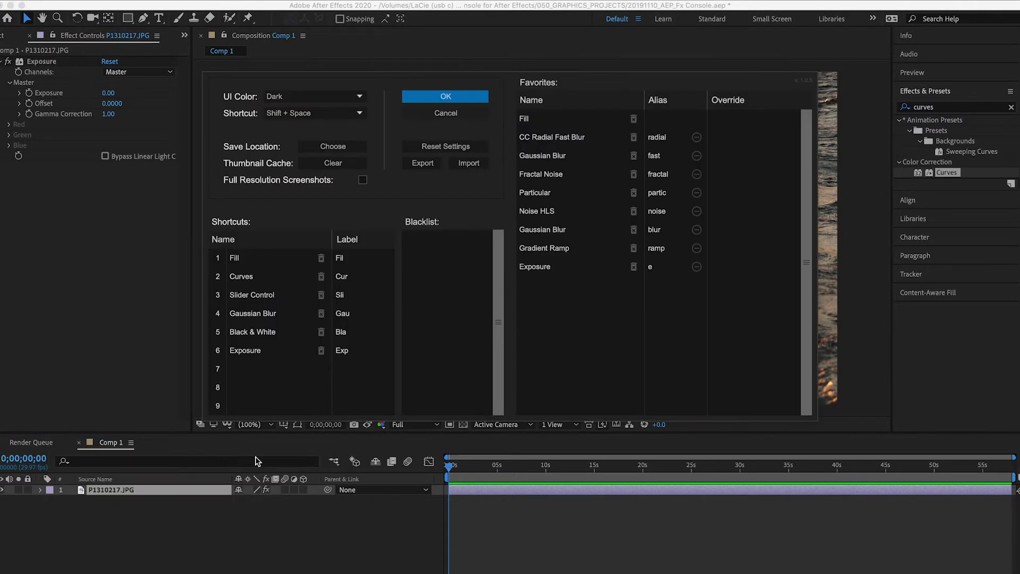
{"action": "left_click", "coordinate": [735, 112]}
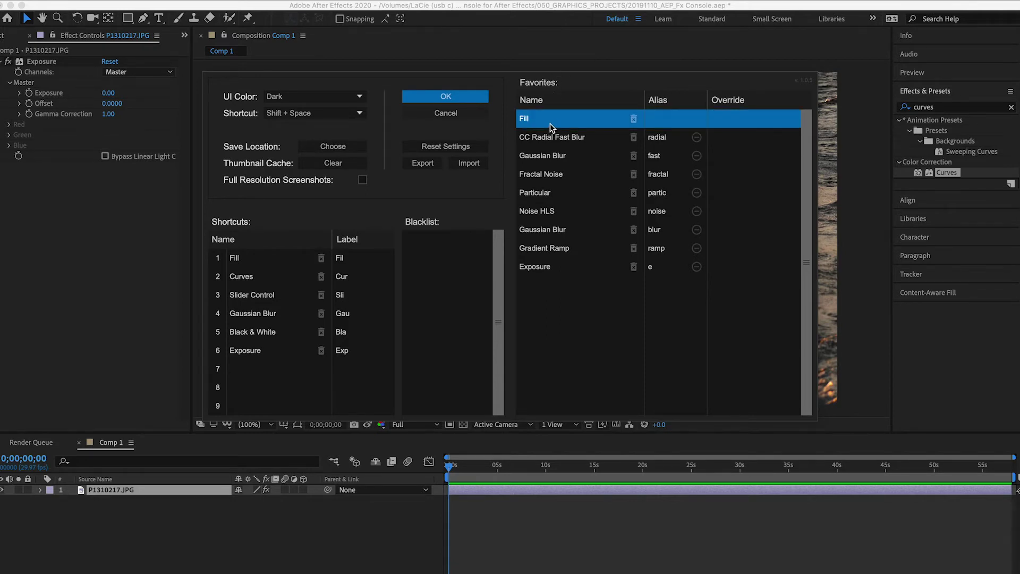
{"action": "mouse_move", "coordinate": [766, 118]}
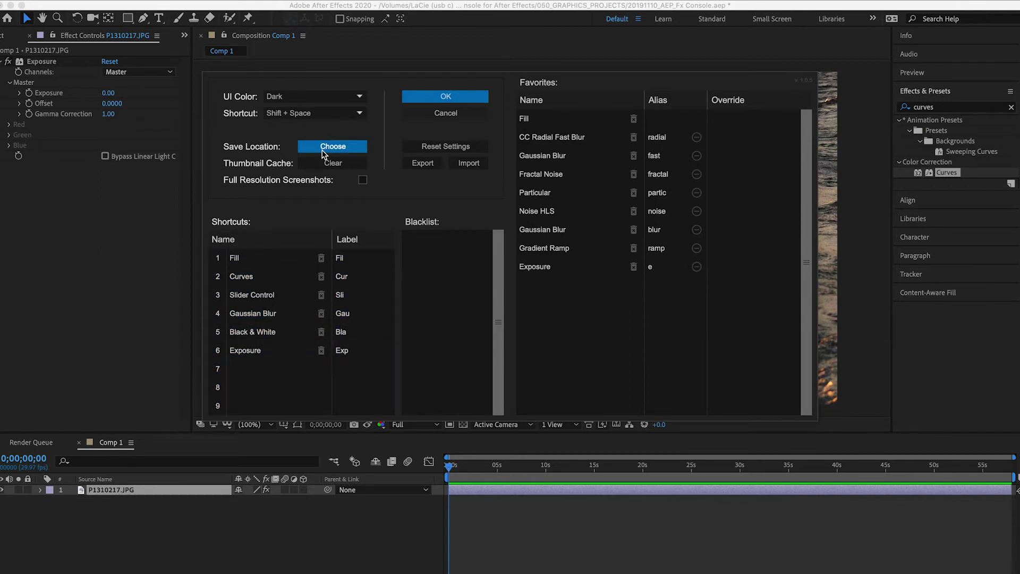
{"action": "left_click", "coordinate": [445, 112]}
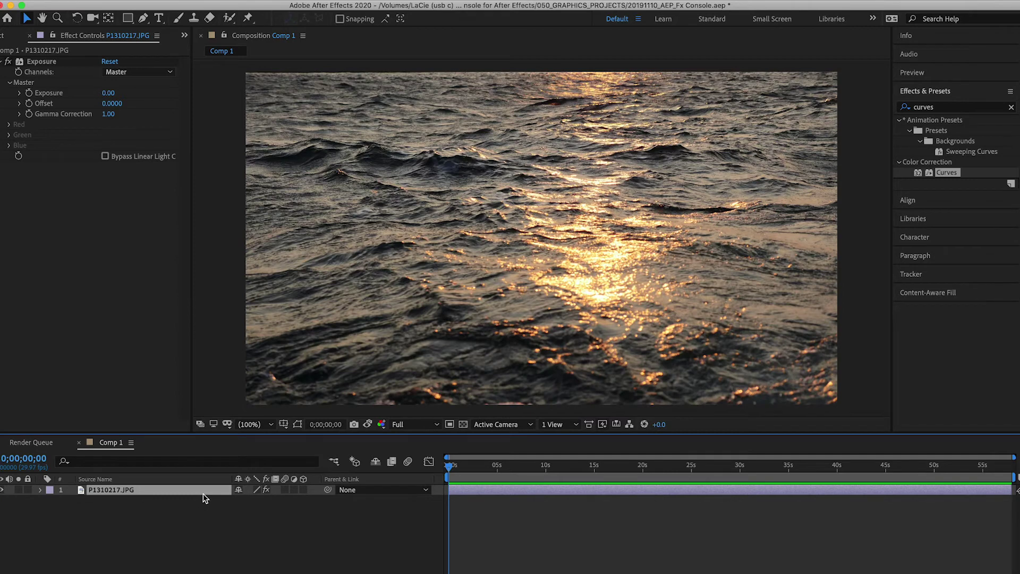
{"action": "key", "text": "ctrl+space"}
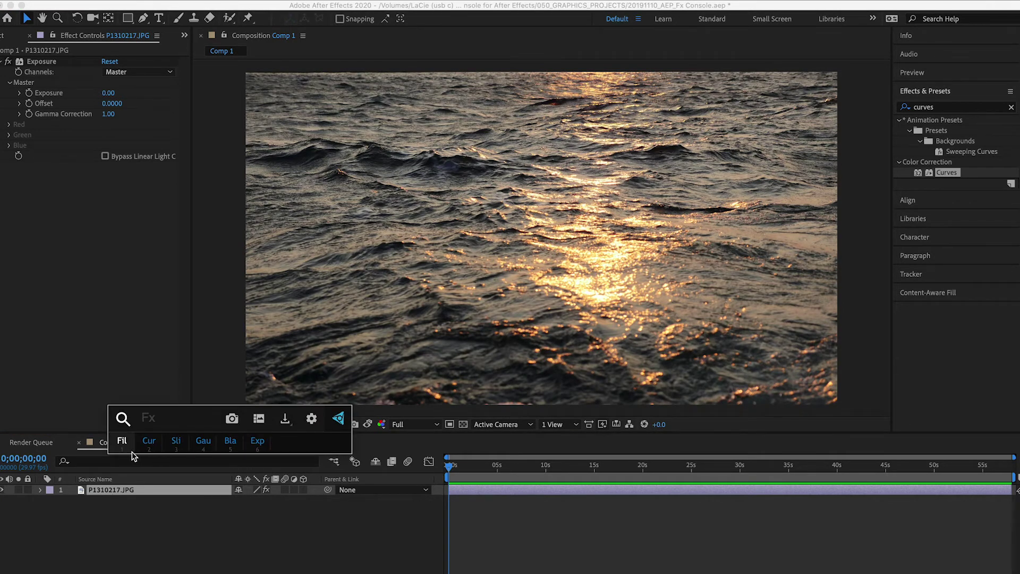
{"action": "type", "text": "fil"}
{"action": "key", "text": "BackSpace"}
{"action": "key", "text": "BackSpace"}
{"action": "key", "text": "BackSpace"}
{"action": "key", "text": "1"}
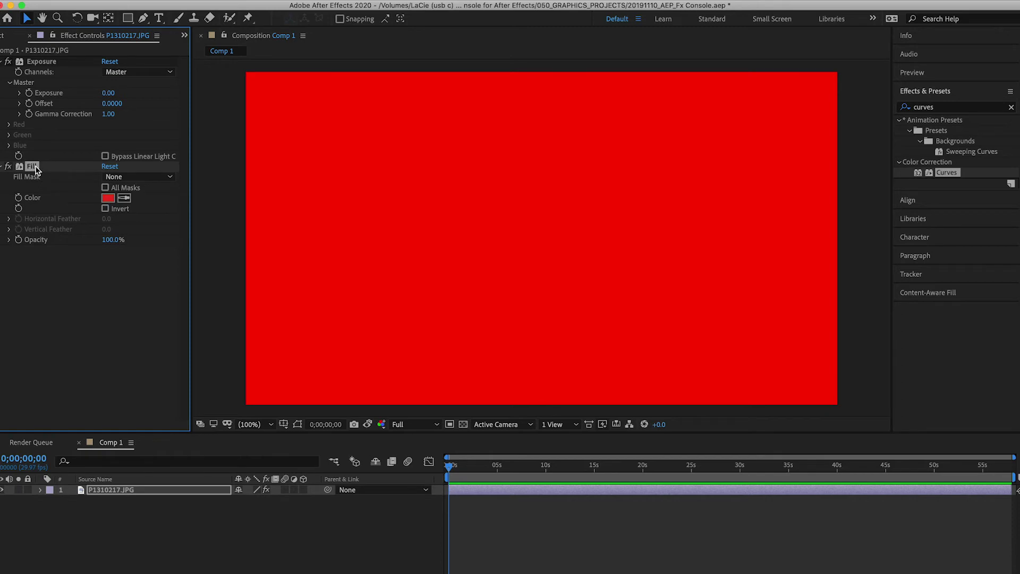
{"action": "key", "text": "Delete"}
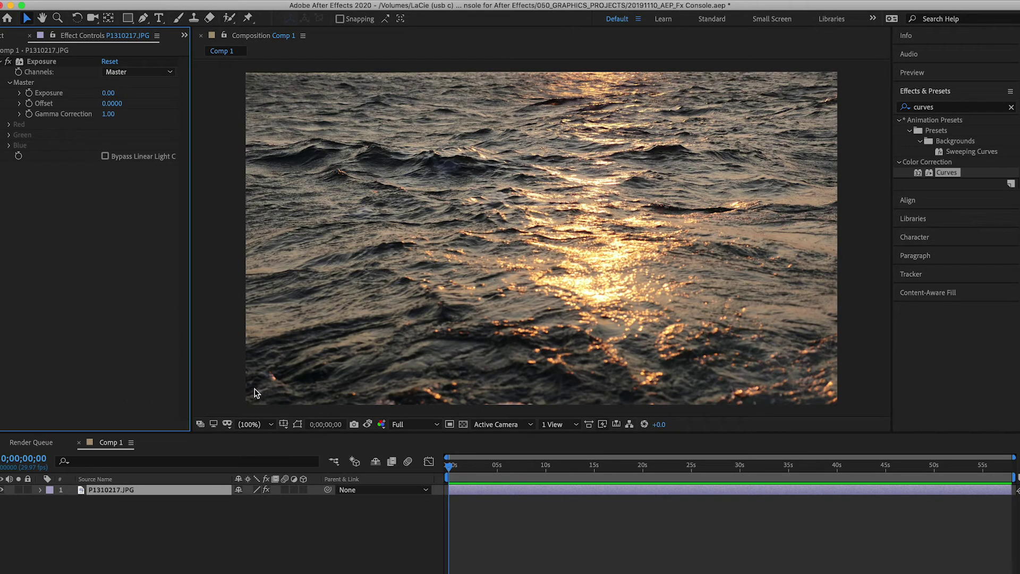
{"action": "key", "text": "ctrl+space"}
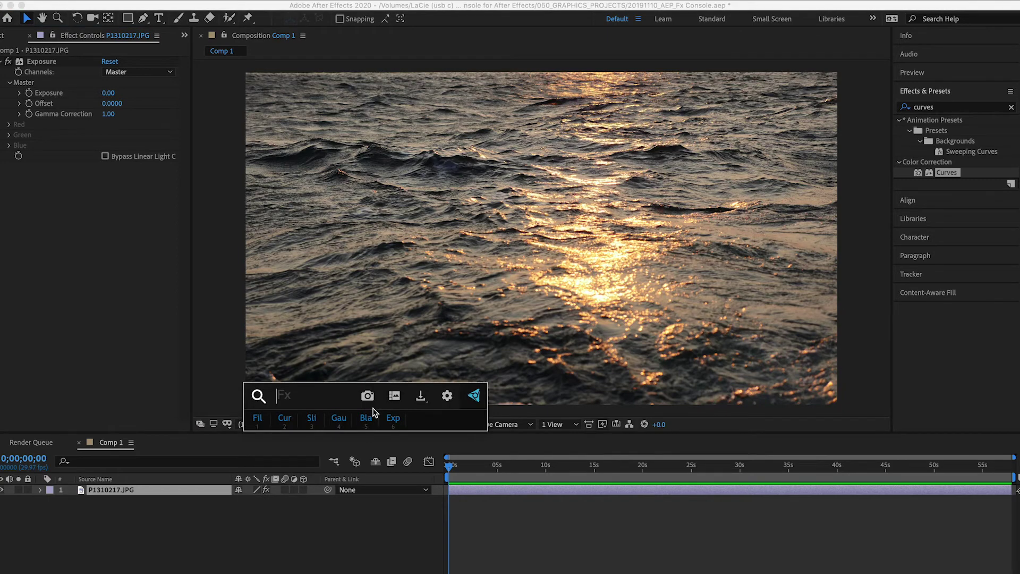
{"action": "left_click", "coordinate": [394, 398]}
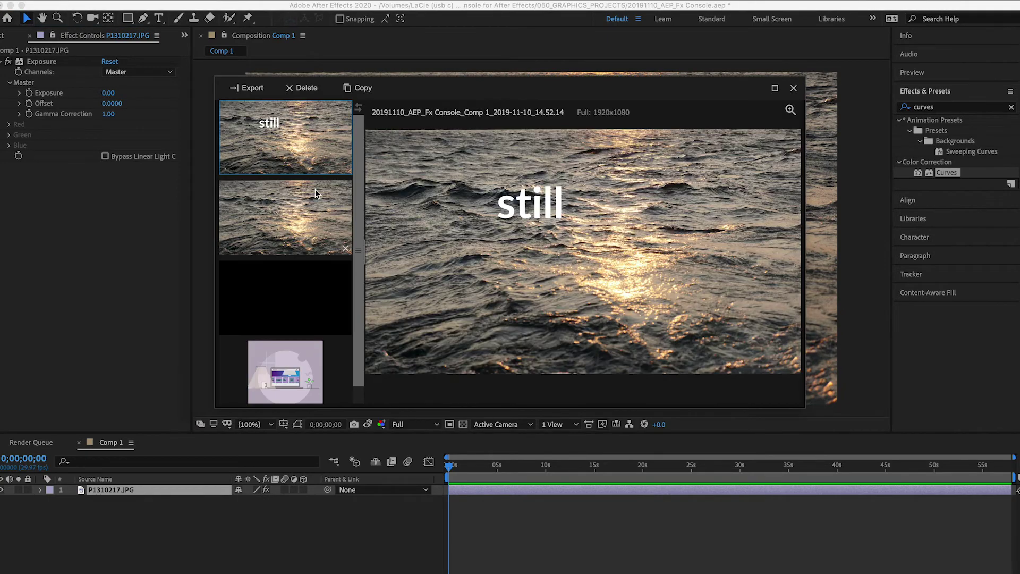
{"action": "scroll", "coordinate": [315, 192], "scroll_direction": "down", "scroll_amount": 1}
{"action": "scroll", "coordinate": [314, 193], "scroll_direction": "up", "scroll_amount": 1}
{"action": "left_click", "coordinate": [794, 88]}
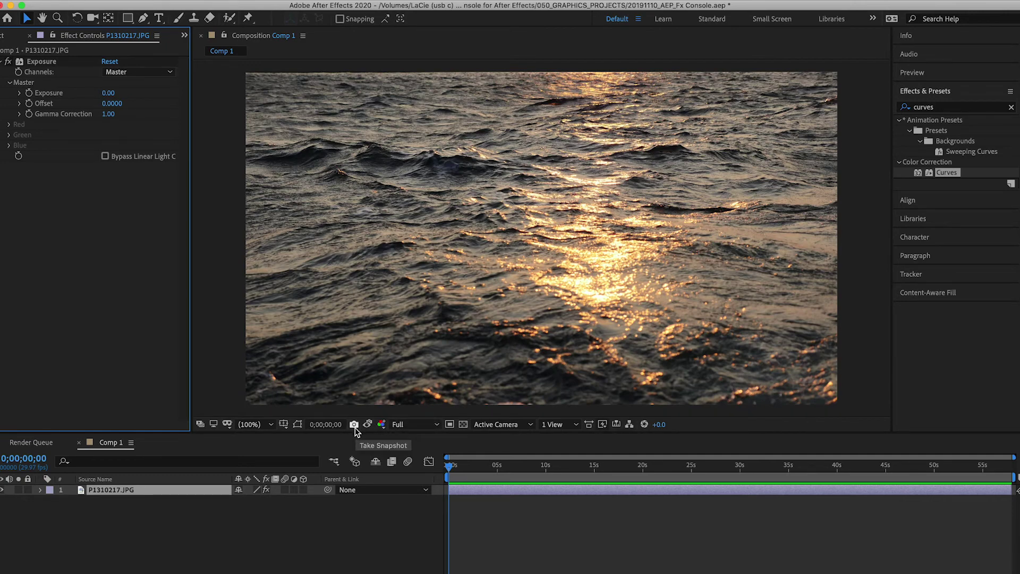
{"action": "left_click", "coordinate": [185, 492]}
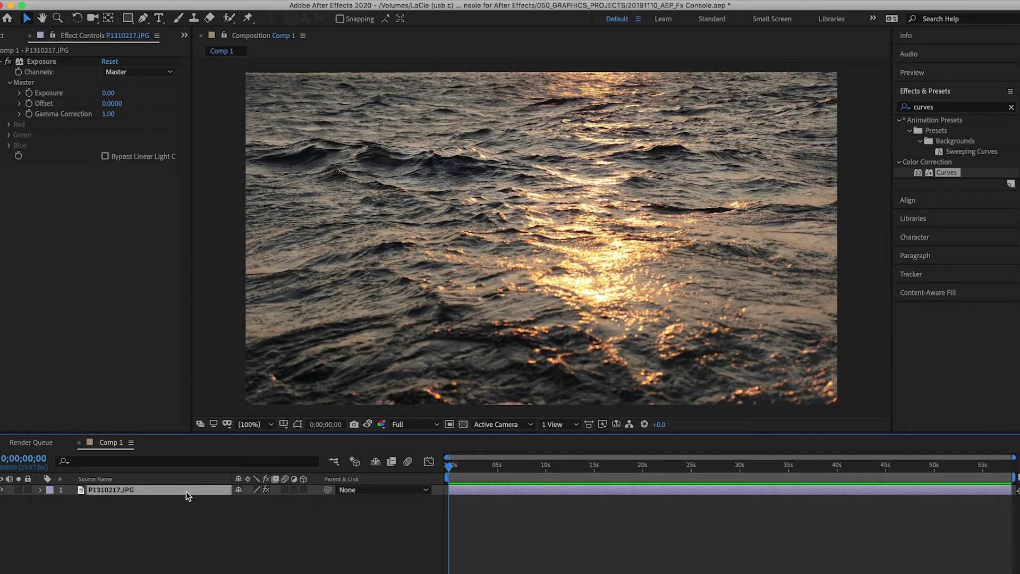
{"action": "key", "text": "ctrl+space"}
{"action": "left_click", "coordinate": [215, 457]}
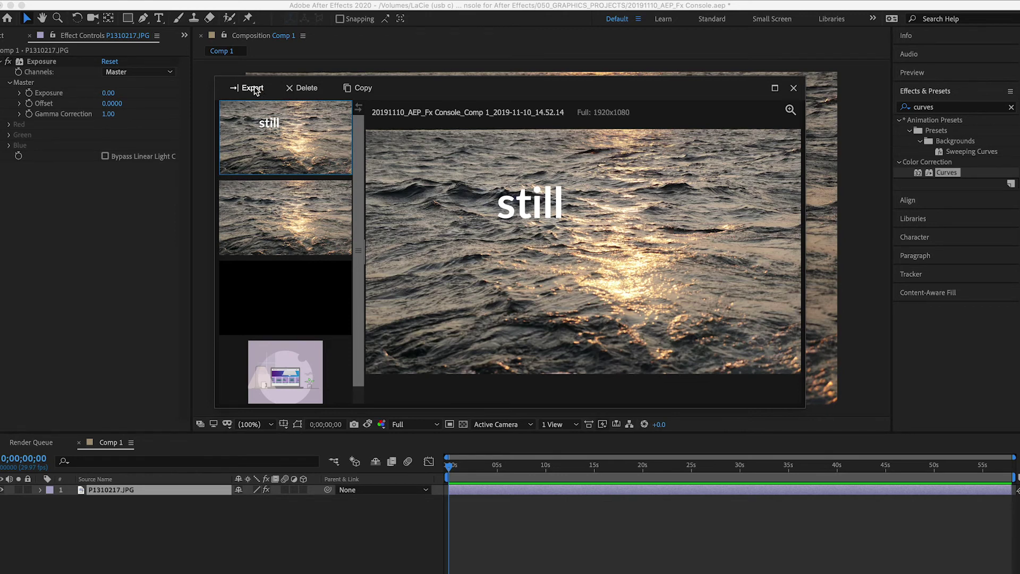
{"action": "left_click", "coordinate": [368, 93]}
{"action": "scroll", "coordinate": [340, 282], "scroll_direction": "down", "scroll_amount": 1}
{"action": "scroll", "coordinate": [326, 290], "scroll_direction": "up", "scroll_amount": 1}
{"action": "left_click", "coordinate": [316, 209]}
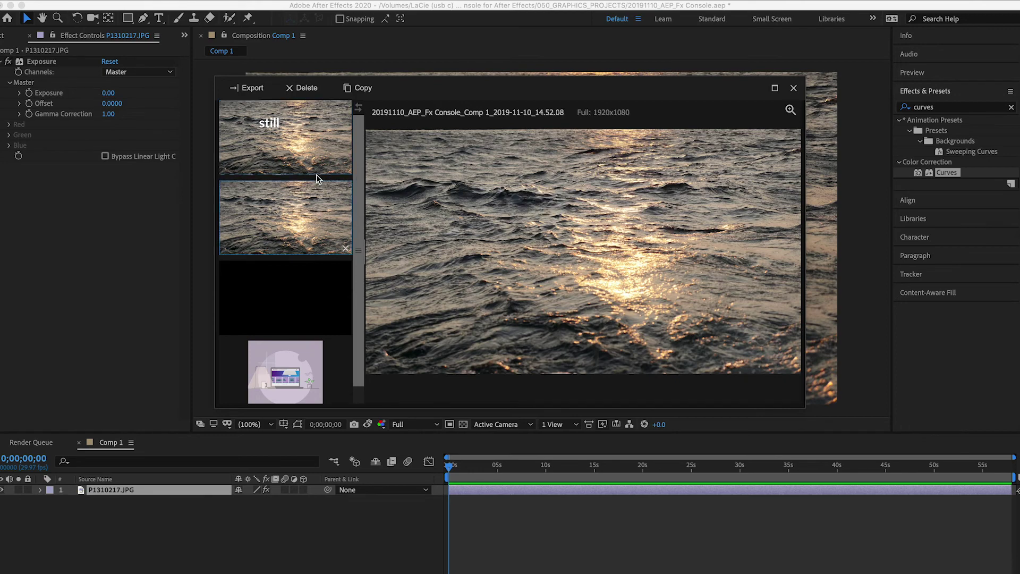
{"action": "left_click", "coordinate": [794, 89]}
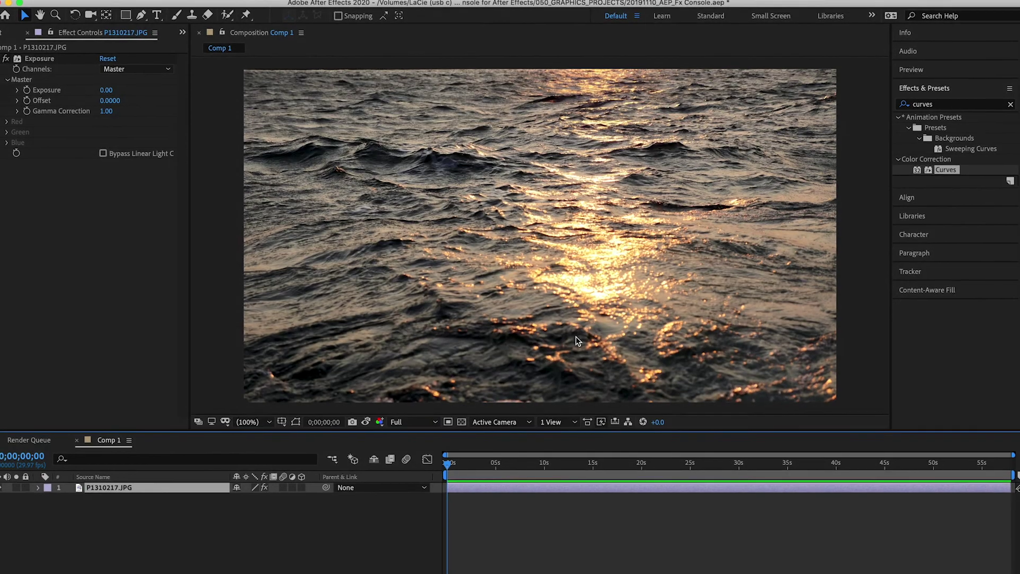